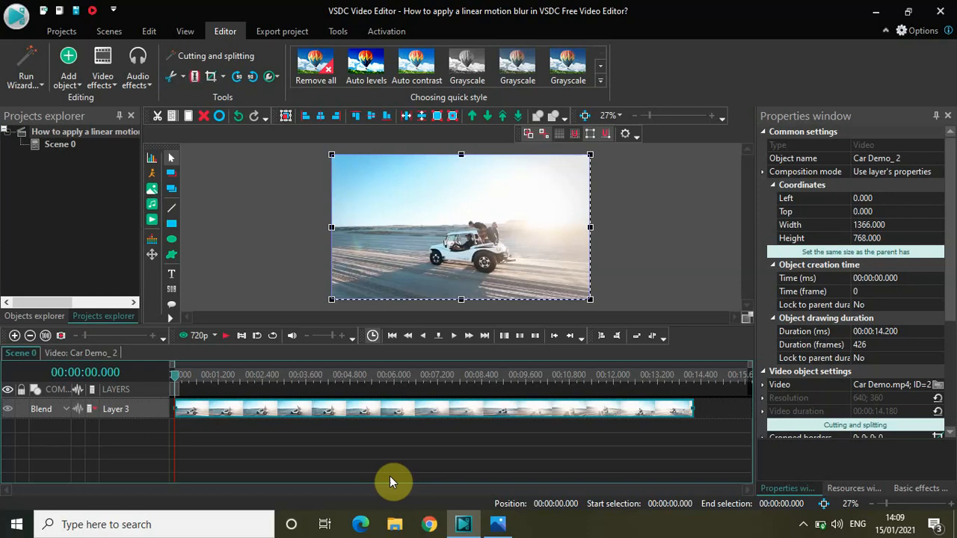
- Play the car clip to preview it without effects and return the playhead to the start of the timeline
key(space)
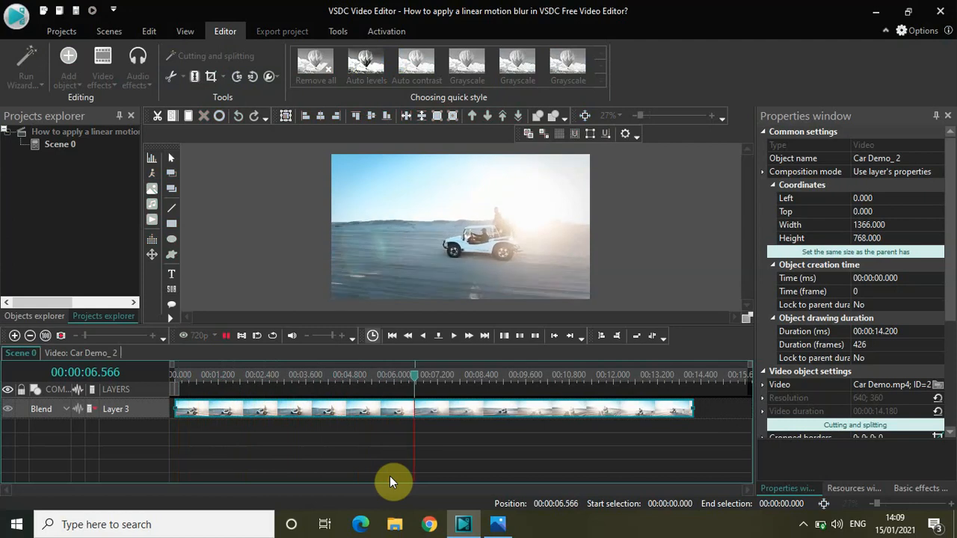
key(space)
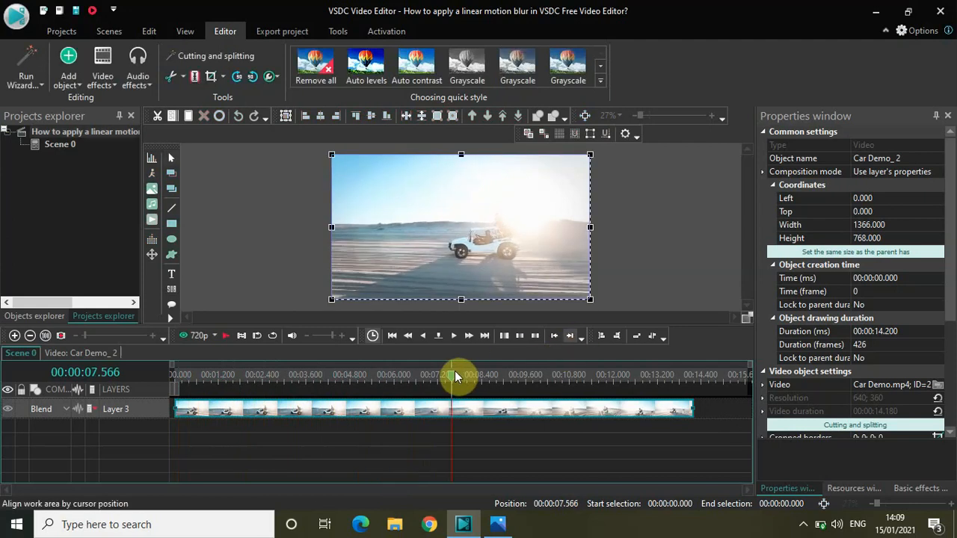
drag(454, 374, 124, 410)
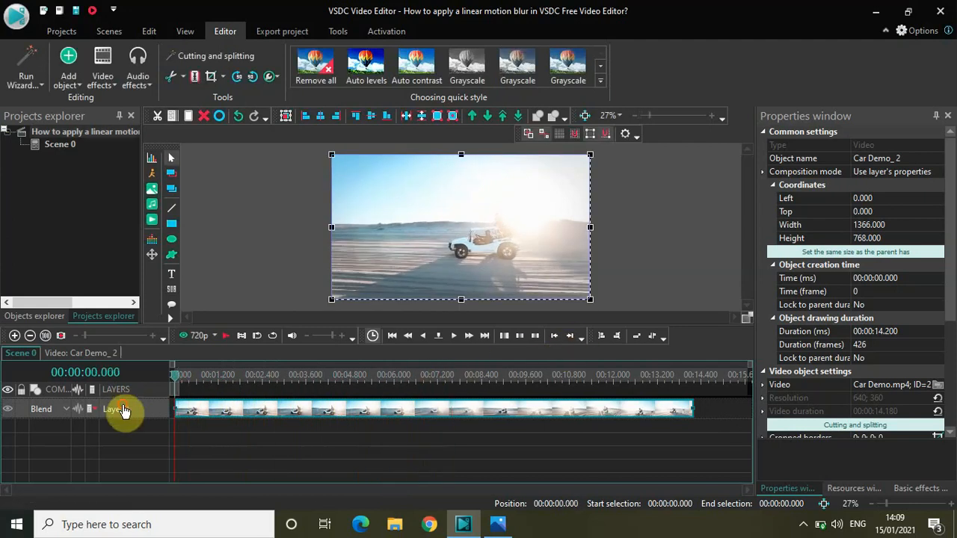
- Open the car video object's own timeline and add a Motion blur filter on a new layer for the whole parent duration
double_click(286, 416)
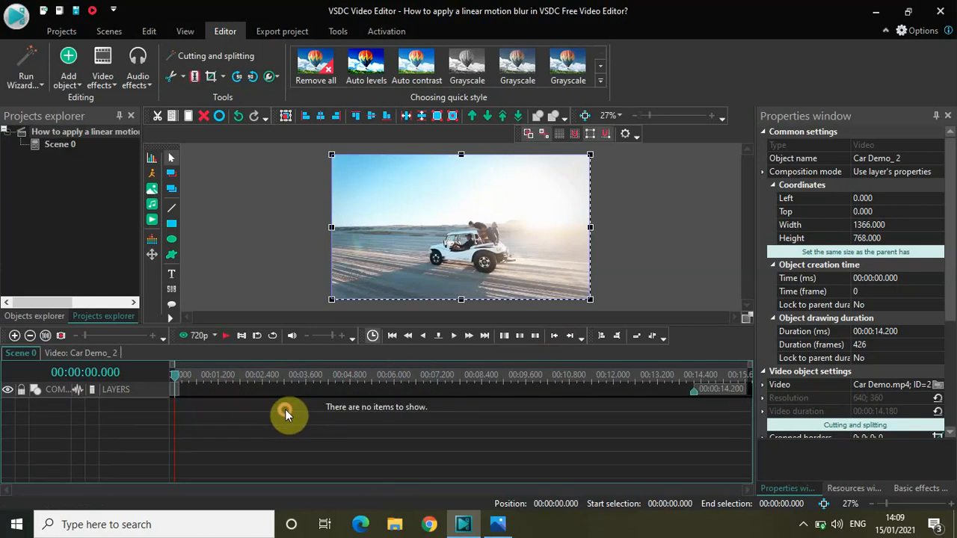
click(101, 86)
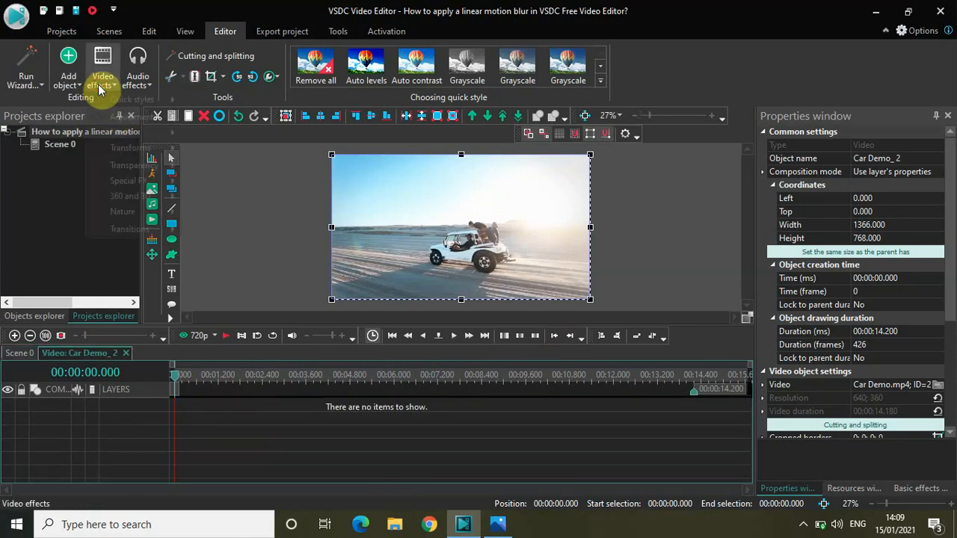
mouse_move(126, 132)
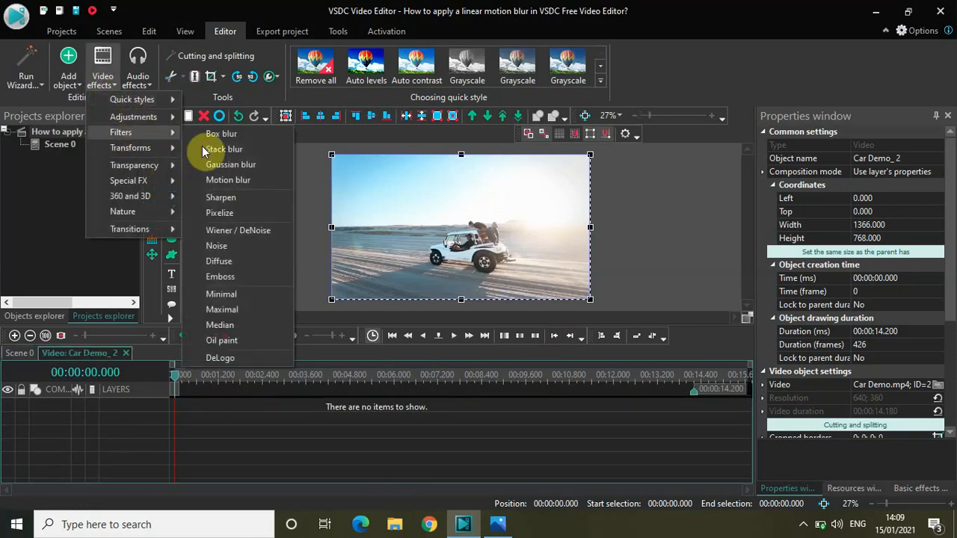
click(246, 180)
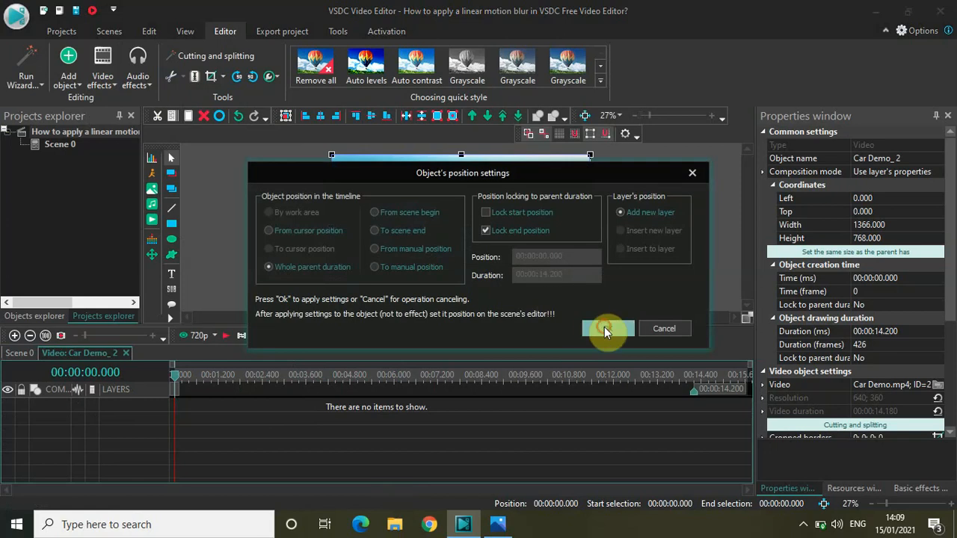
click(605, 328)
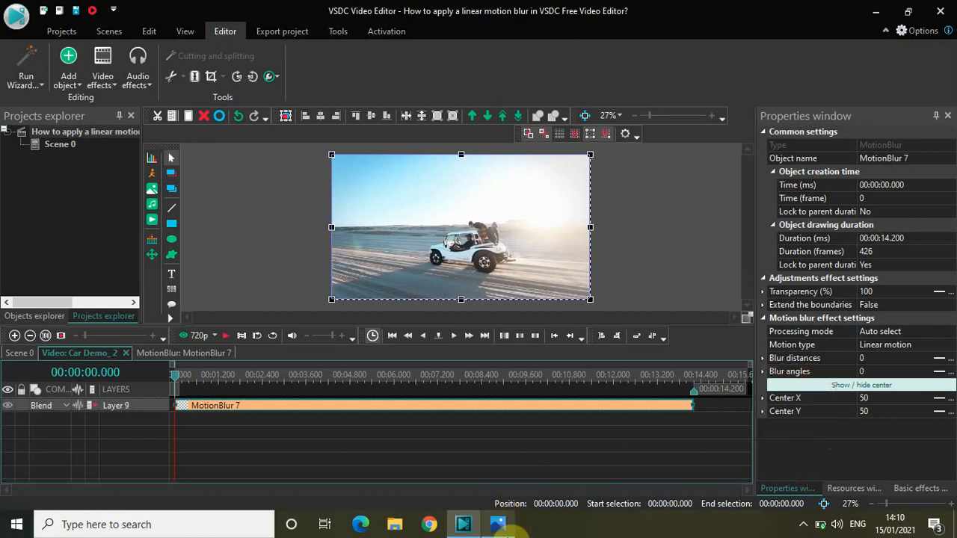
- Examine the degree circle in circle.png in Photos alongside the motion blur's angle settings in VSDC
mouse_move(498, 525)
click(540, 483)
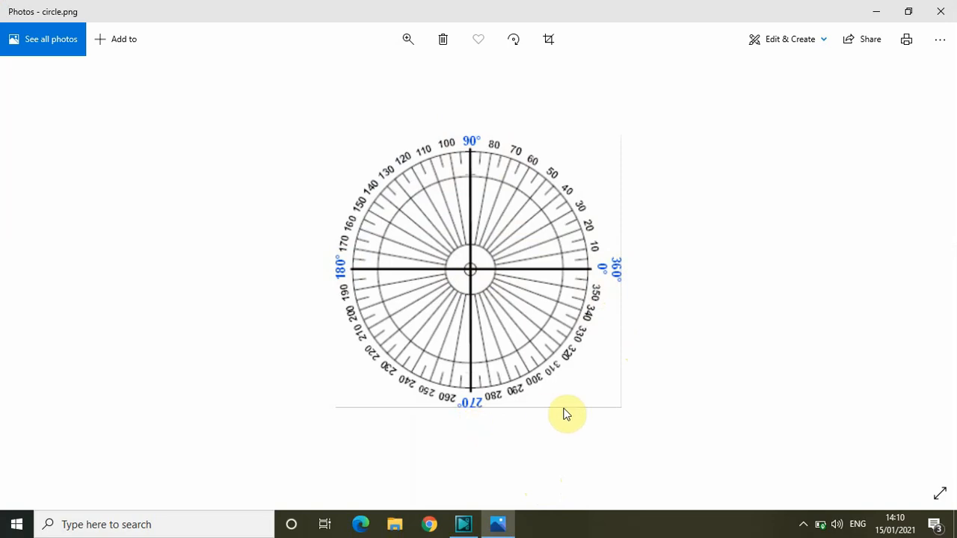
click(463, 523)
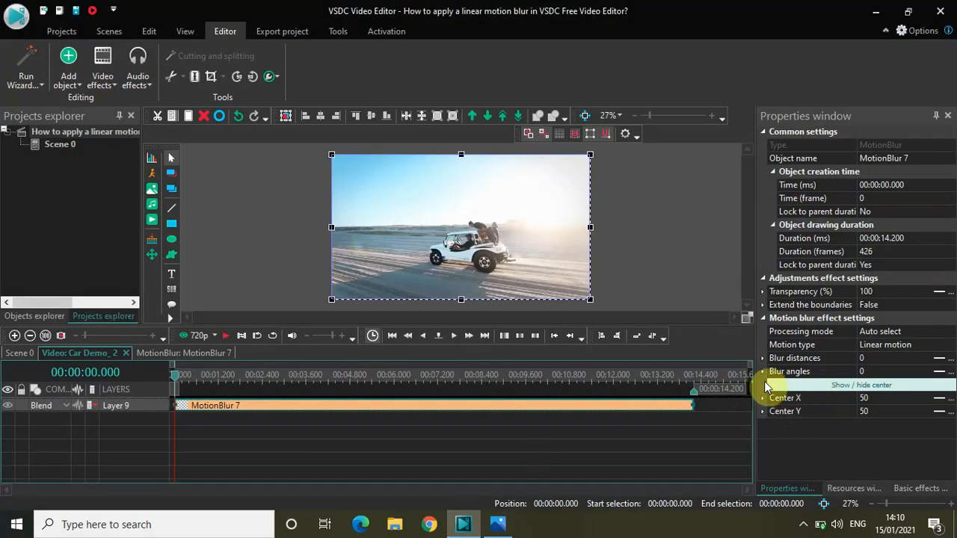
click(499, 525)
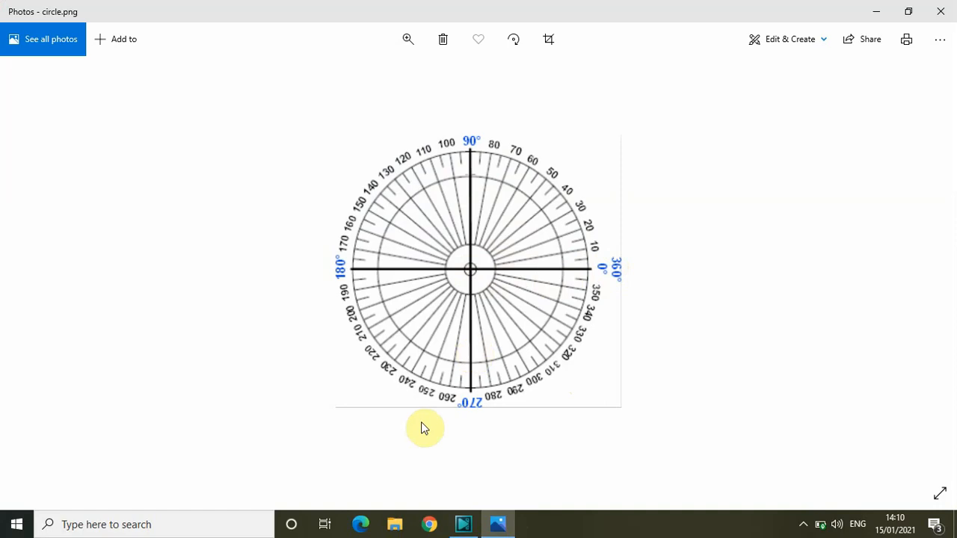
- Switch back to VSDC, set the motion blur's angle to 90, and compare it with the degree circle in Photos
click(463, 524)
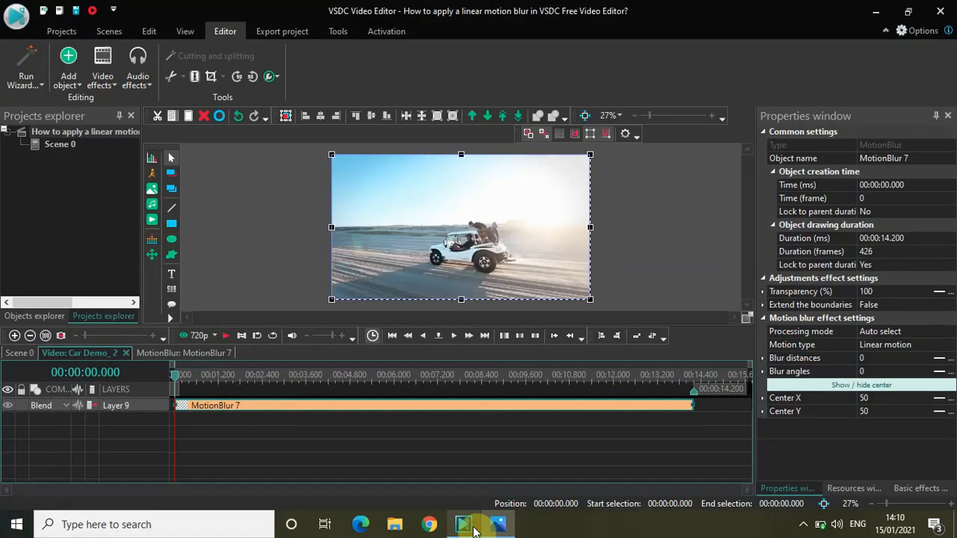
click(880, 371)
key(BackSpace)
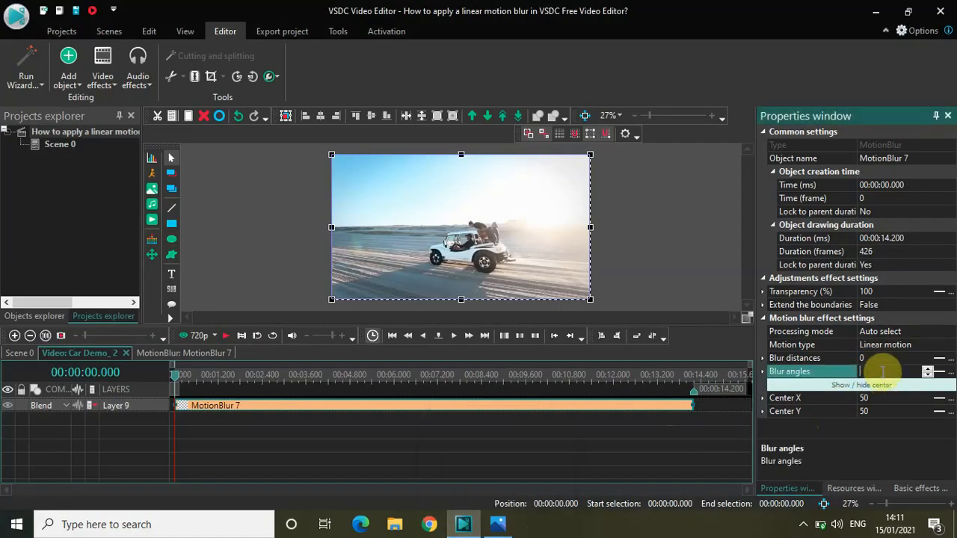
text(90)
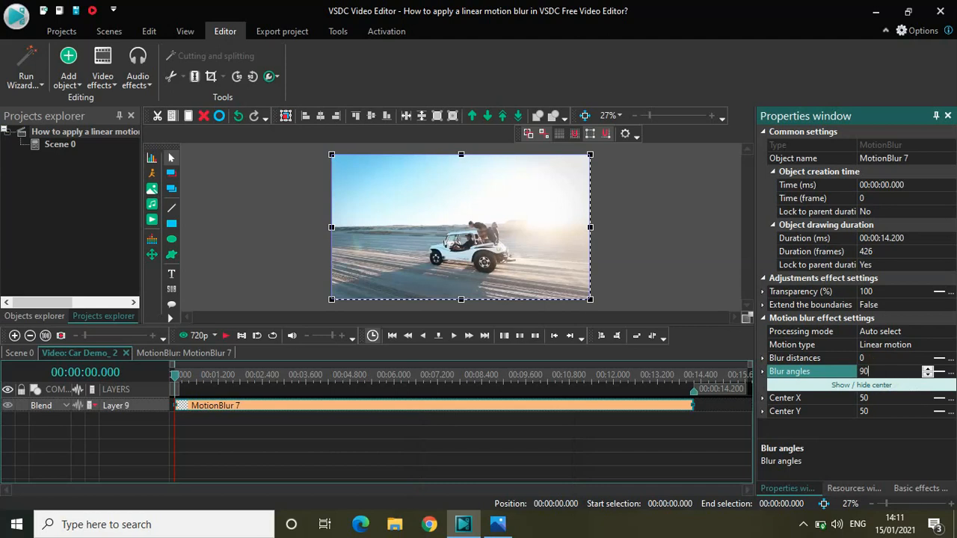
key(Return)
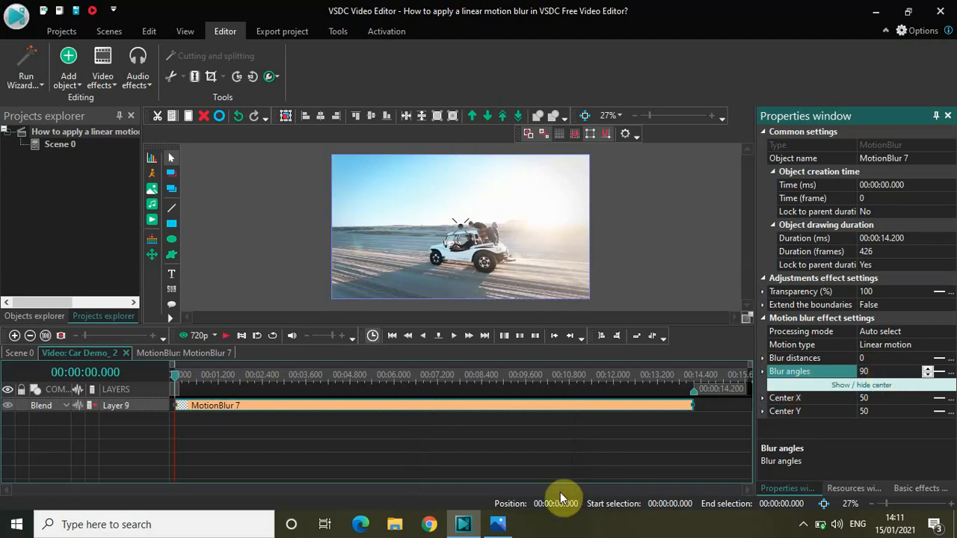
click(494, 522)
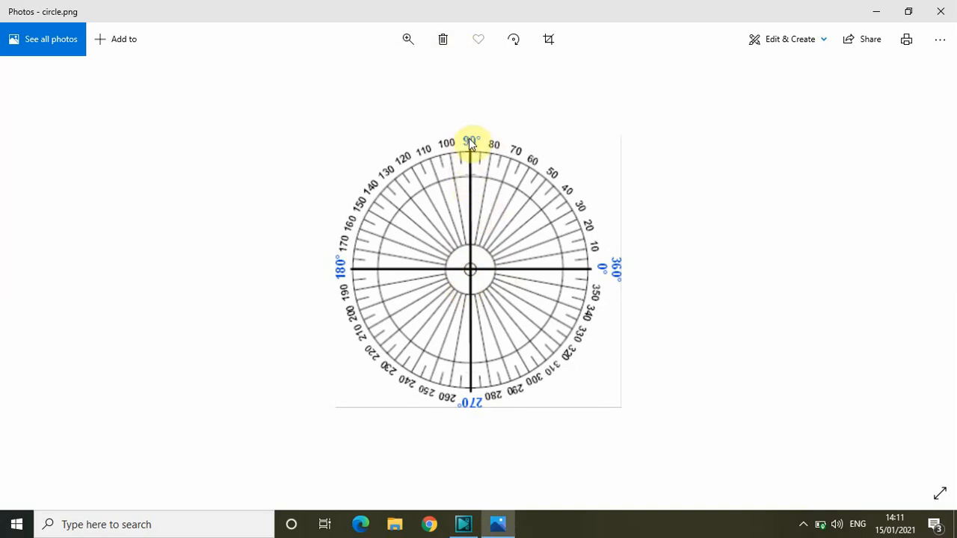
- Return to VSDC, set the blur angle to 180, and check that direction on the degree circle in Photos
click(464, 524)
click(875, 372)
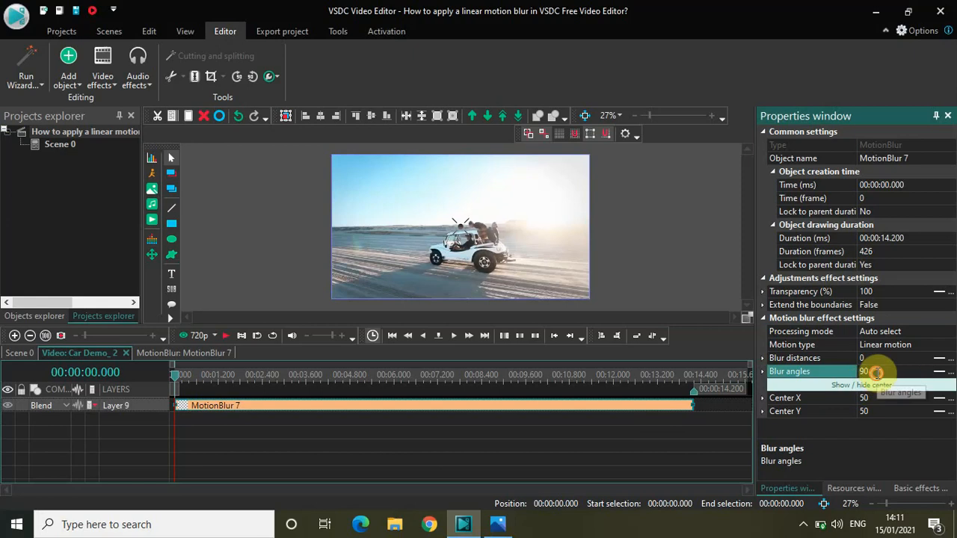
text(1)
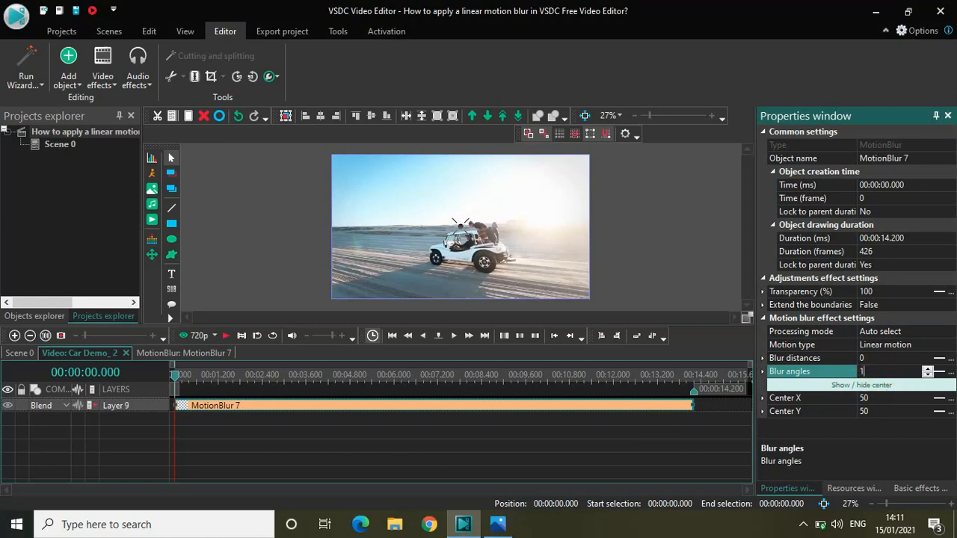
text(80)
click(498, 524)
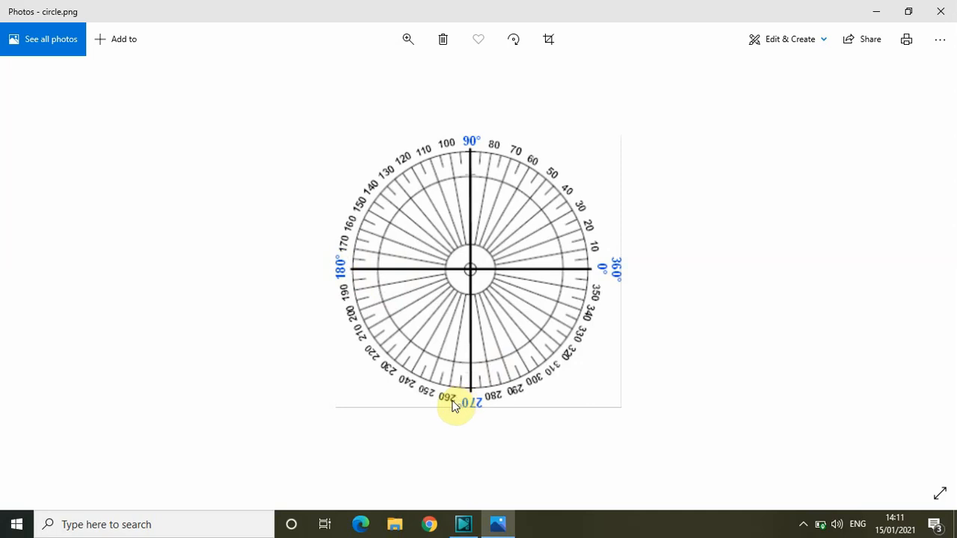
- Go back to VSDC, set the blur angle to 270, and look up that direction on the circle image in Photos
click(463, 524)
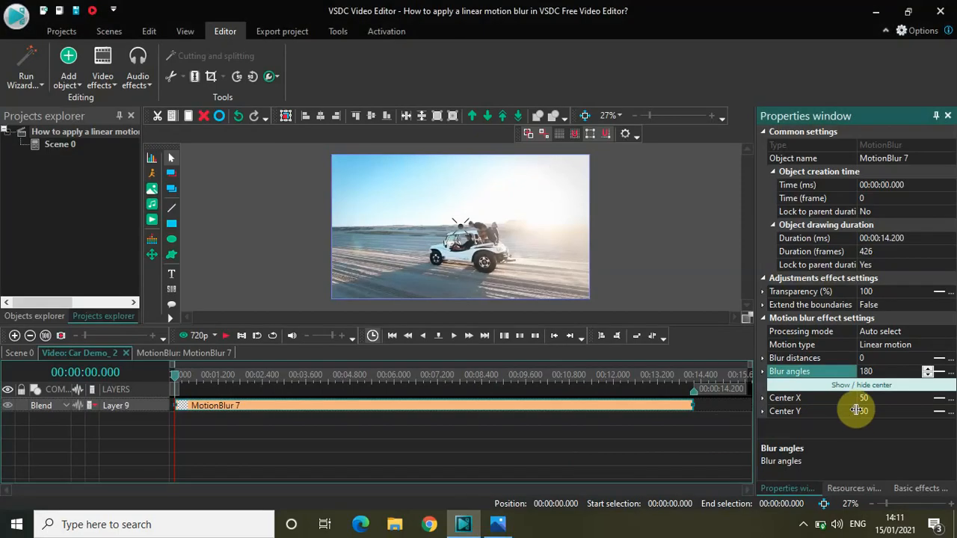
click(895, 367)
text(270)
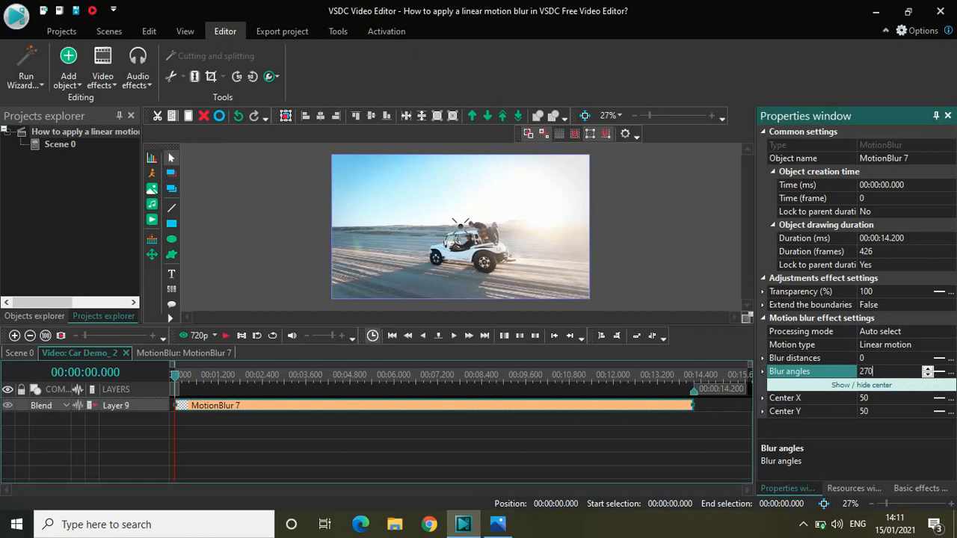
key(Return)
click(497, 523)
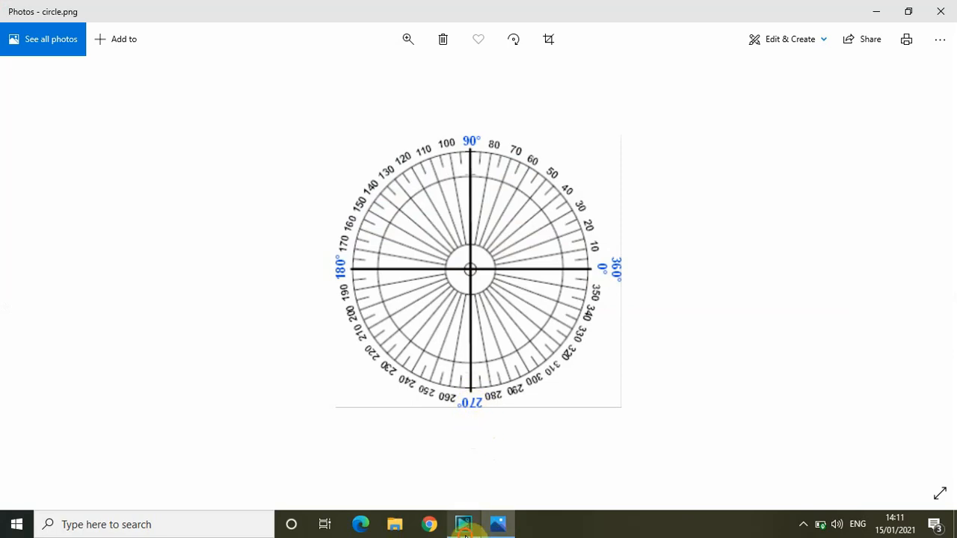
- Switch to VSDC and set the motion blur's distance to 100
click(462, 524)
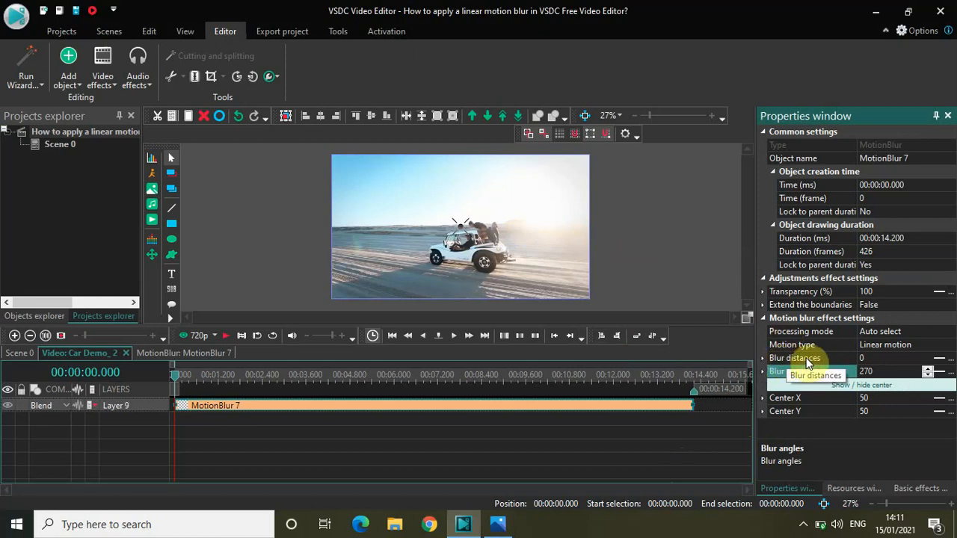
click(879, 361)
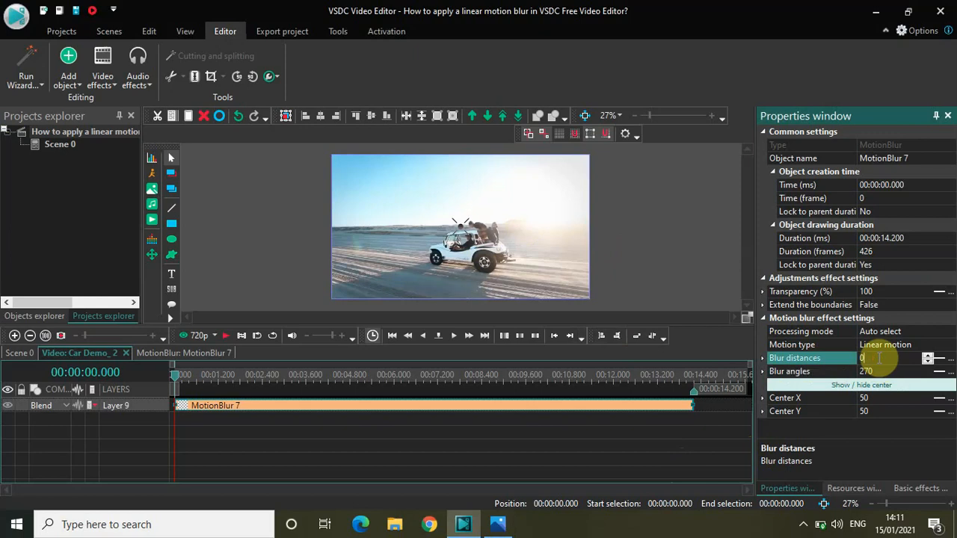
text(100)
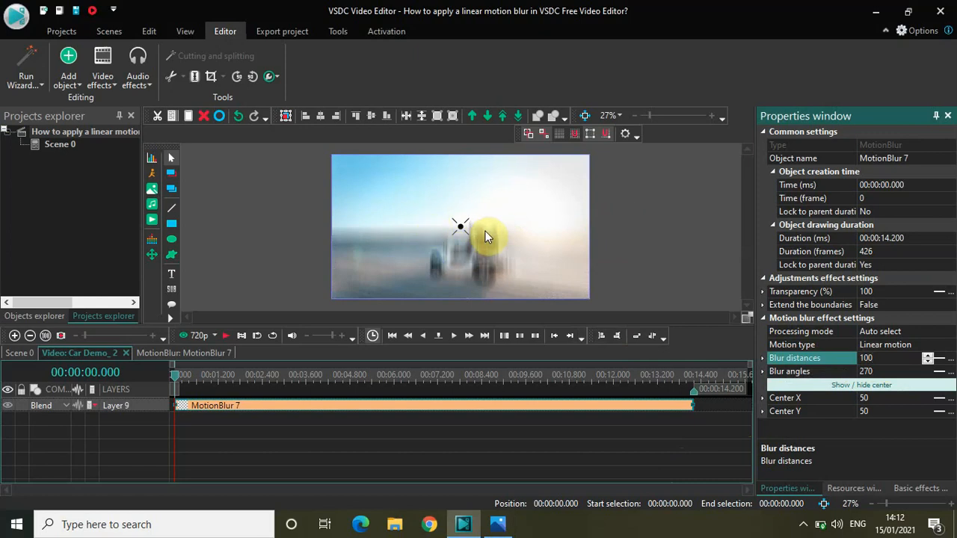
- Set the motion blur's angle to 0 and play the clip to preview the horizontal blur
click(895, 371)
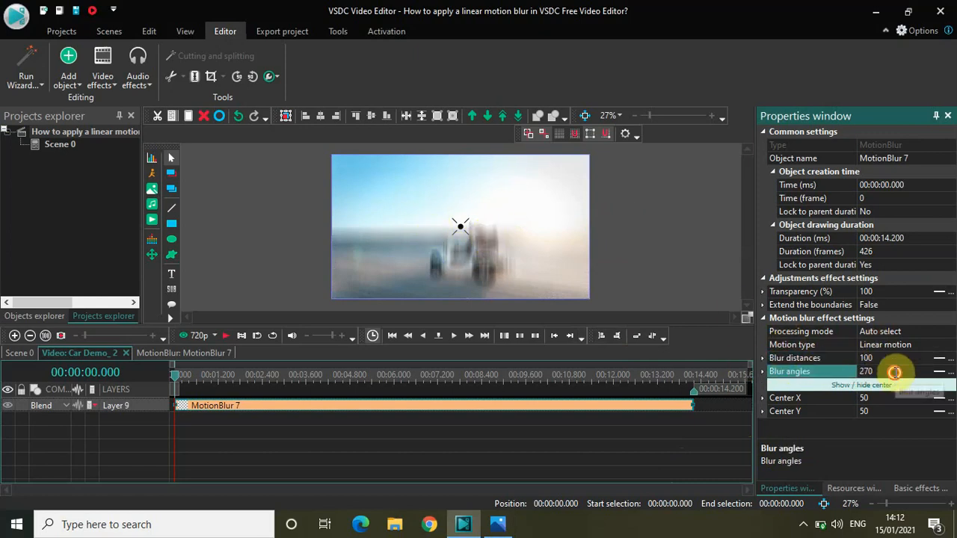
text(0)
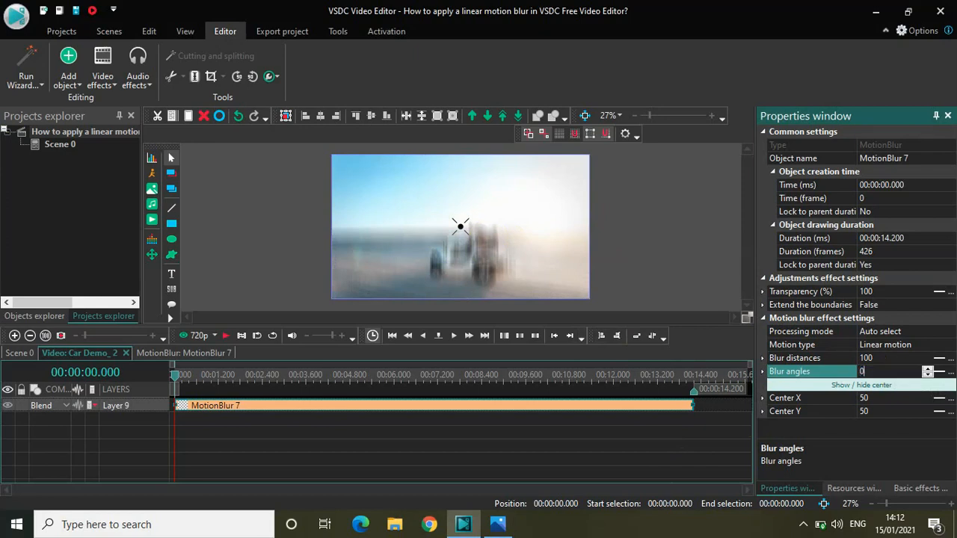
key(Return)
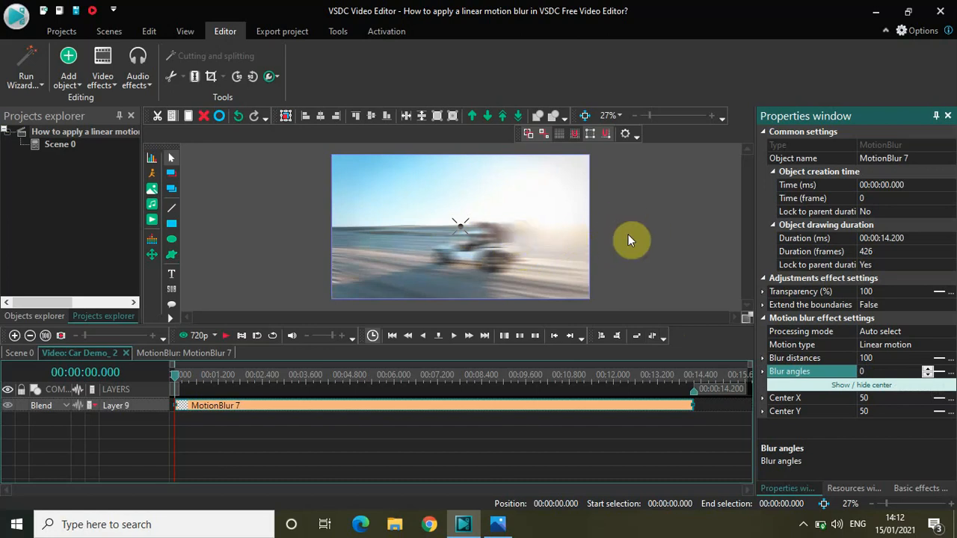
key(space)
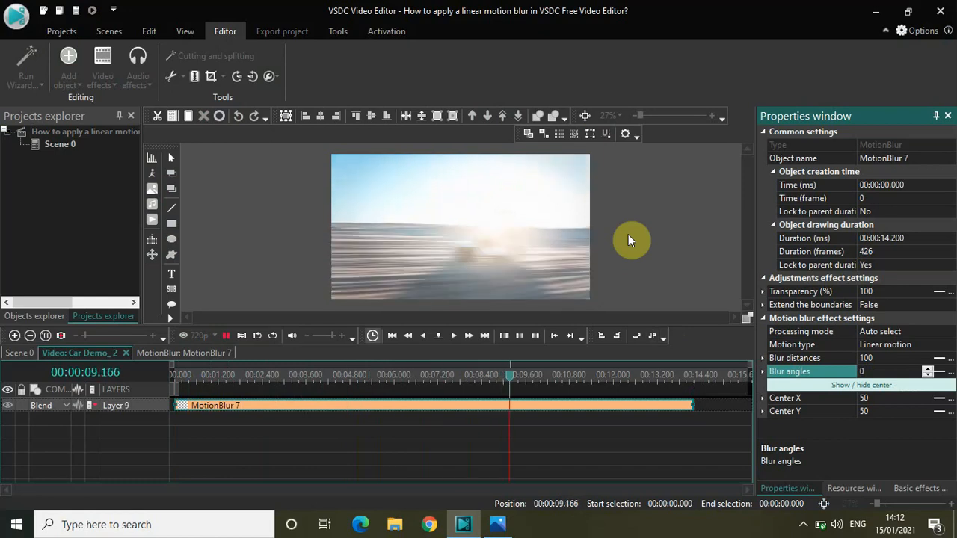
key(space)
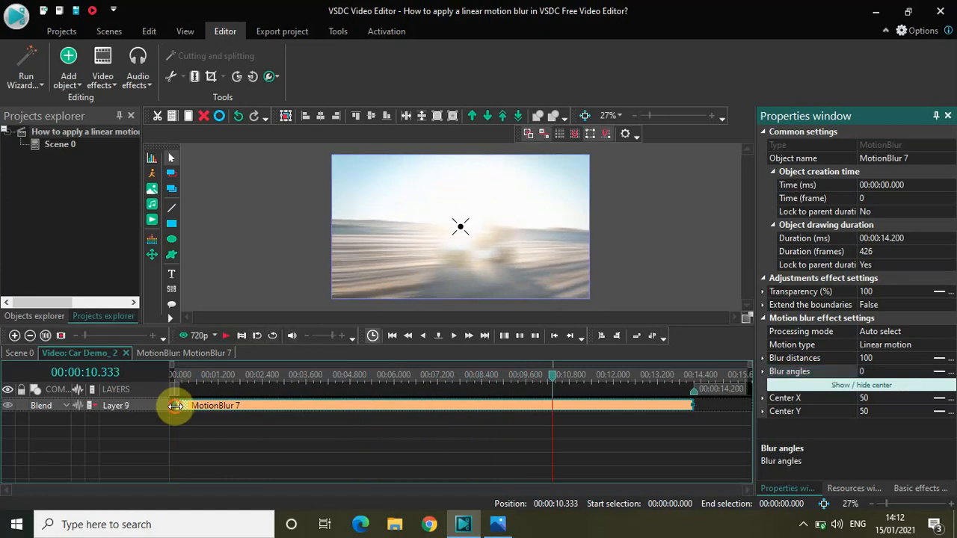
- Trim both ends of the motion blur effect on the timeline so it starts at 00:00:05.300 and lasts 00:00:04.566
drag(174, 405, 364, 400)
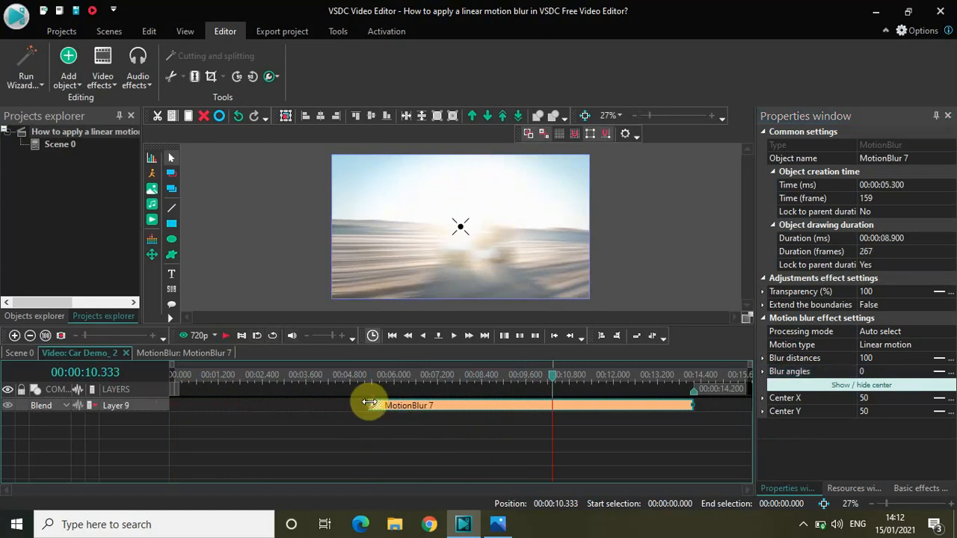
drag(692, 408, 545, 431)
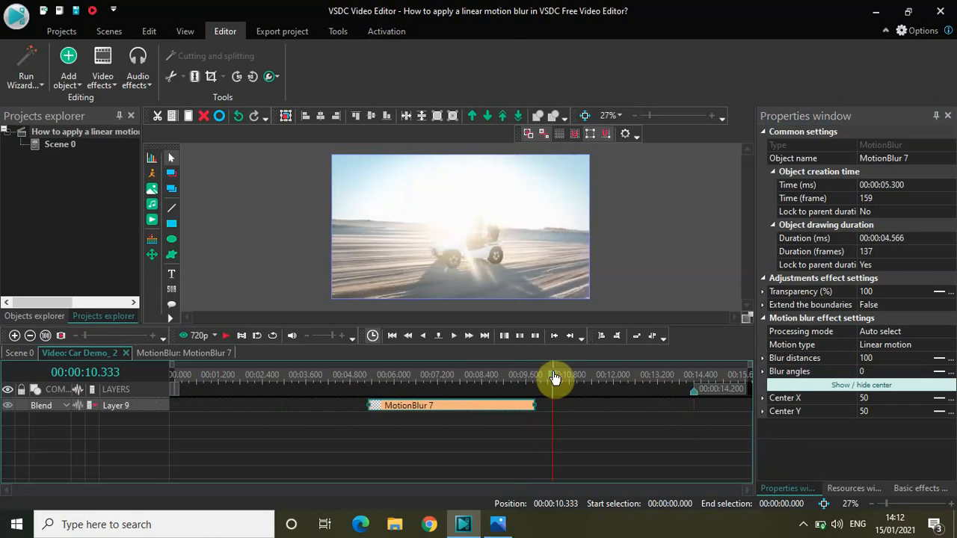
- Play the clip from the beginning through the end of the trimmed motion blur section to preview it
drag(556, 379, 146, 430)
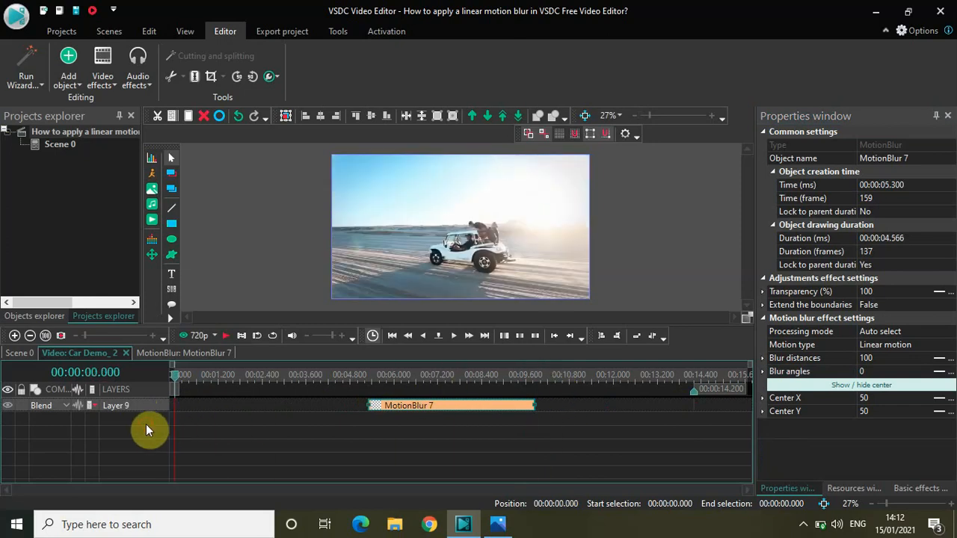
key(space)
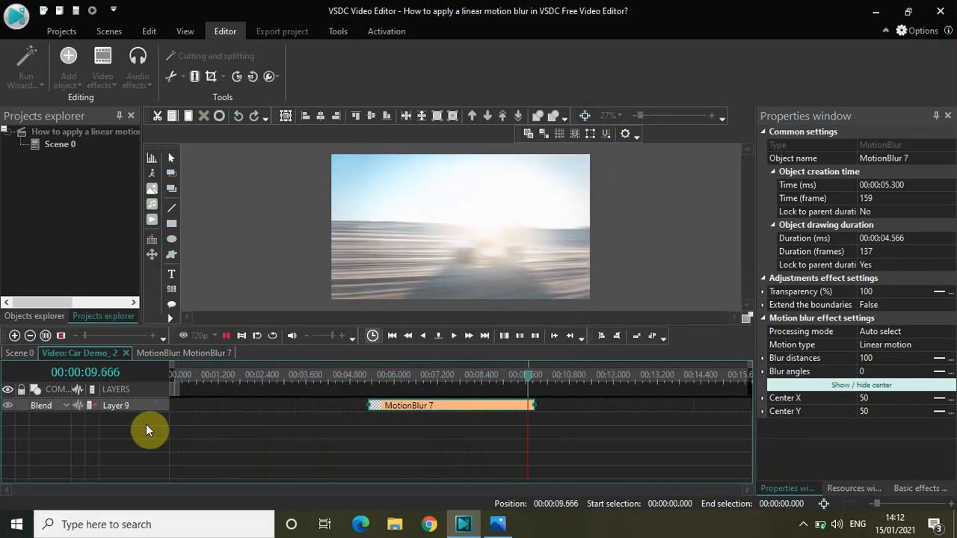
key(space)
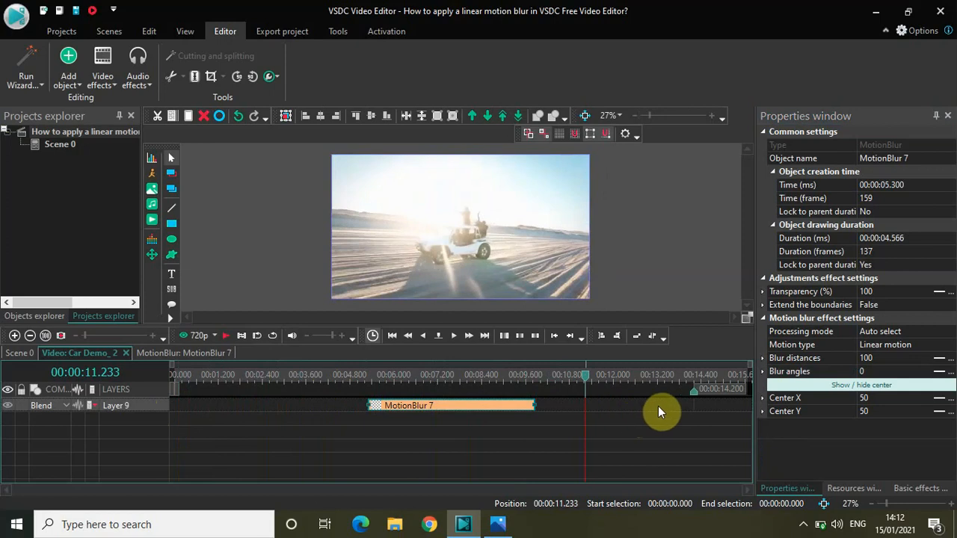
- Set the motion blur's angle to 90 and play the clip through the blurred section to preview it
click(879, 372)
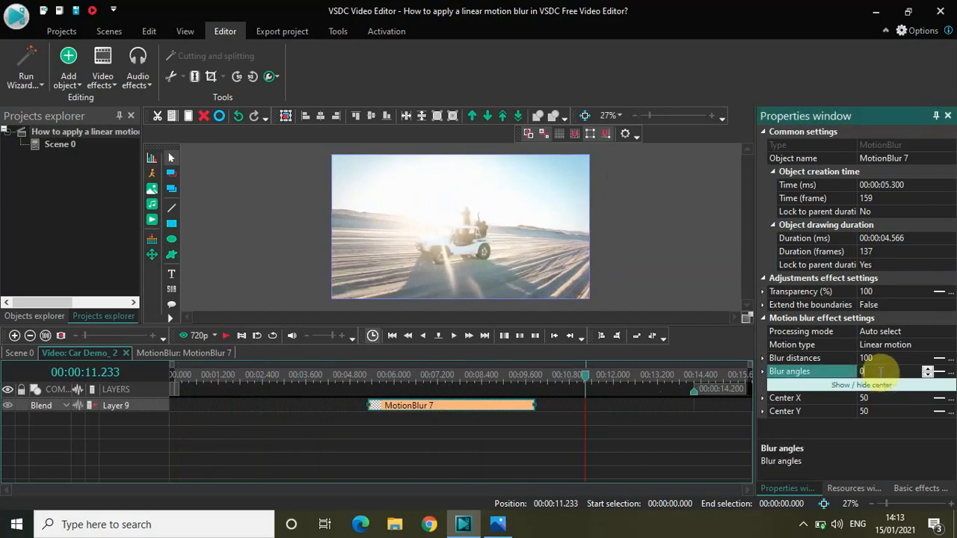
text(90)
click(267, 381)
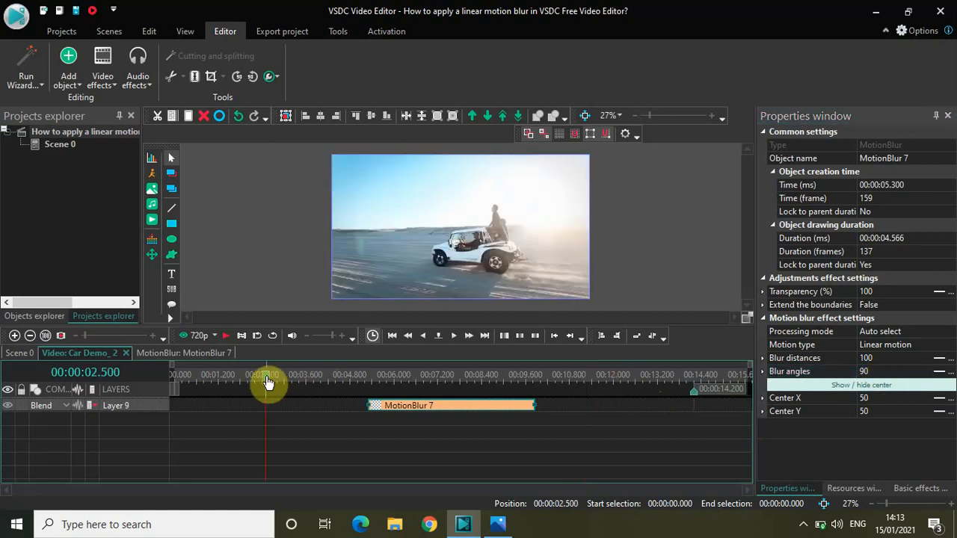
key(space)
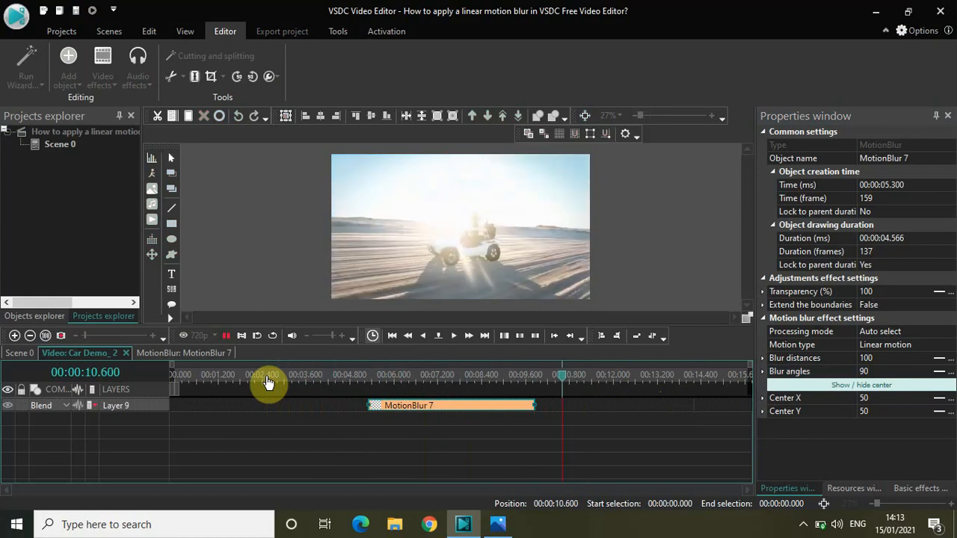
key(space)
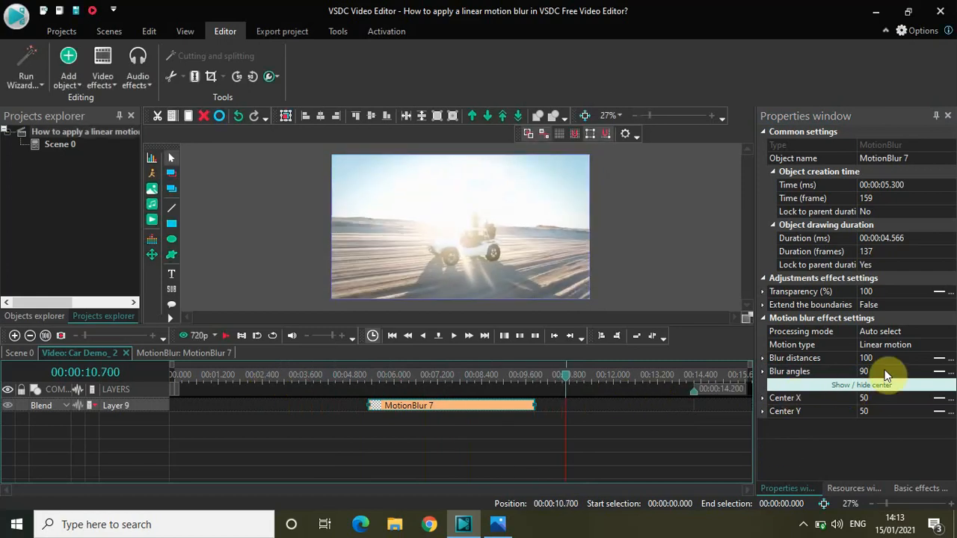
- Set the motion blur's angle to 180 and play the clip through the blurred section to preview it
click(884, 371)
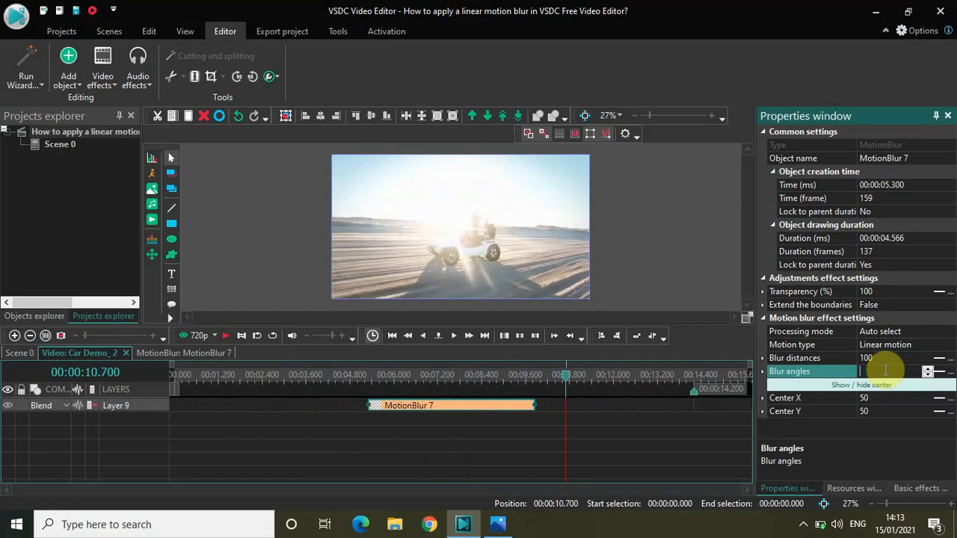
text(180)
key(Return)
click(271, 382)
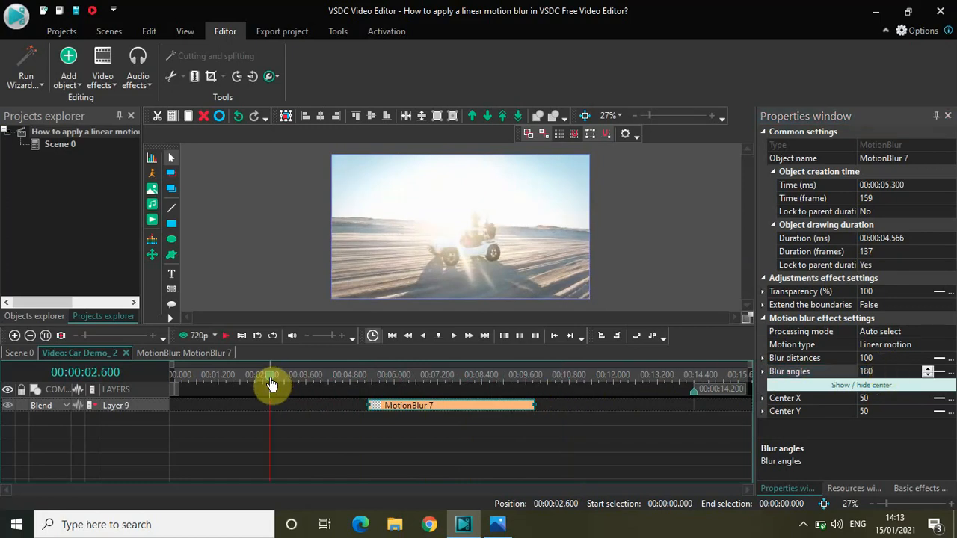
key(space)
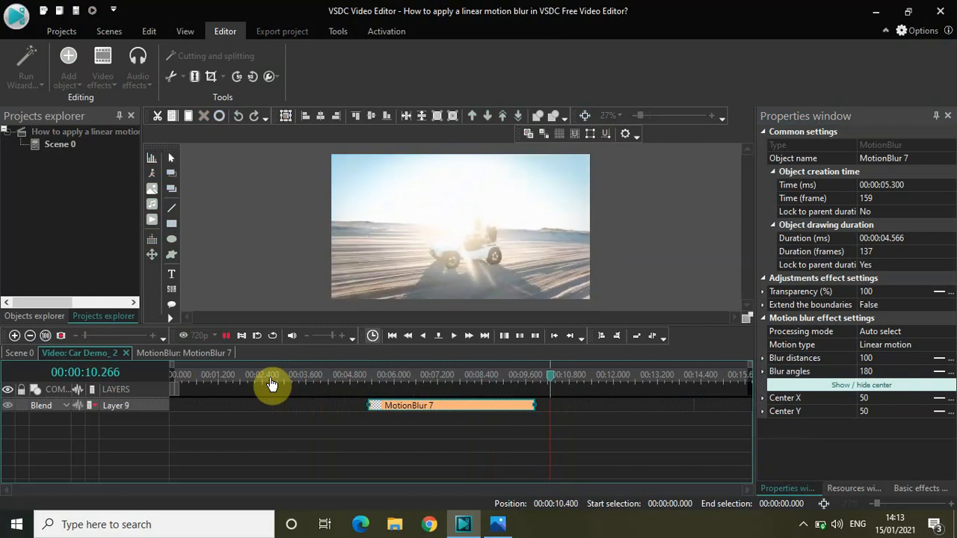
key(space)
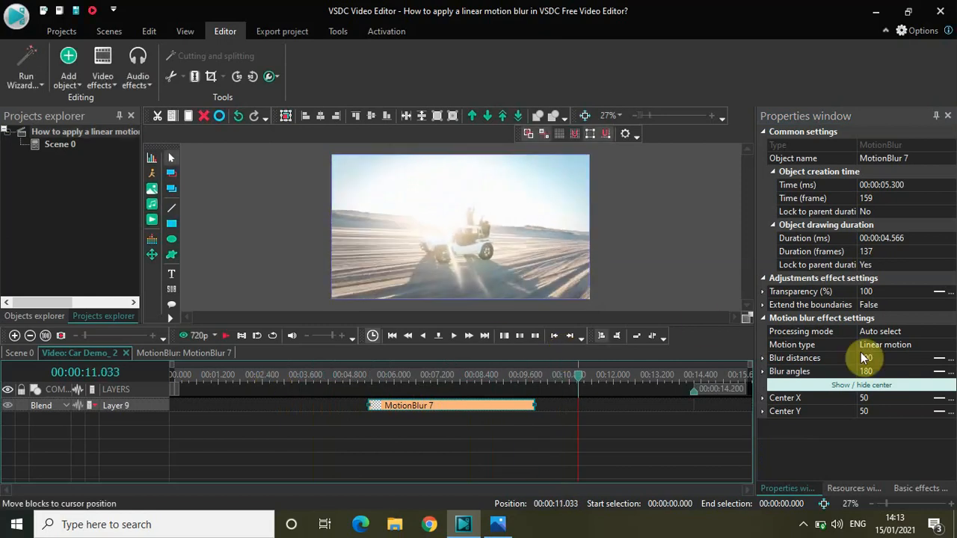
- Set the motion blur's angle to 270 and play the clip through the blurred section to preview it
click(897, 376)
click(895, 371)
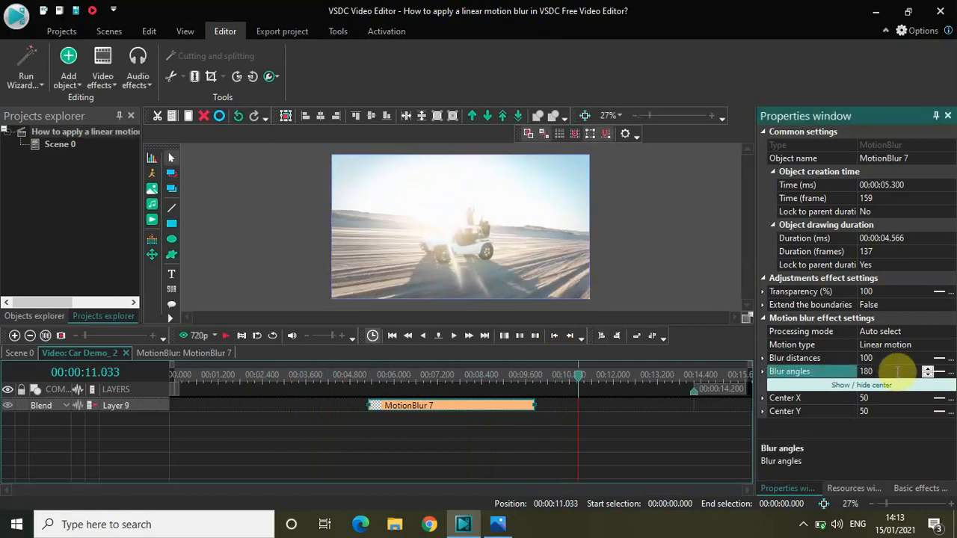
text(270)
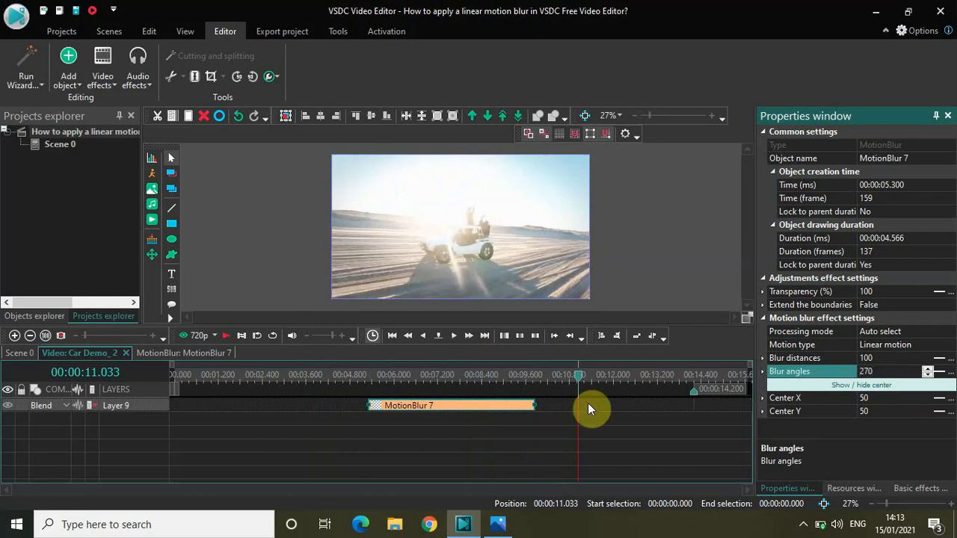
click(251, 376)
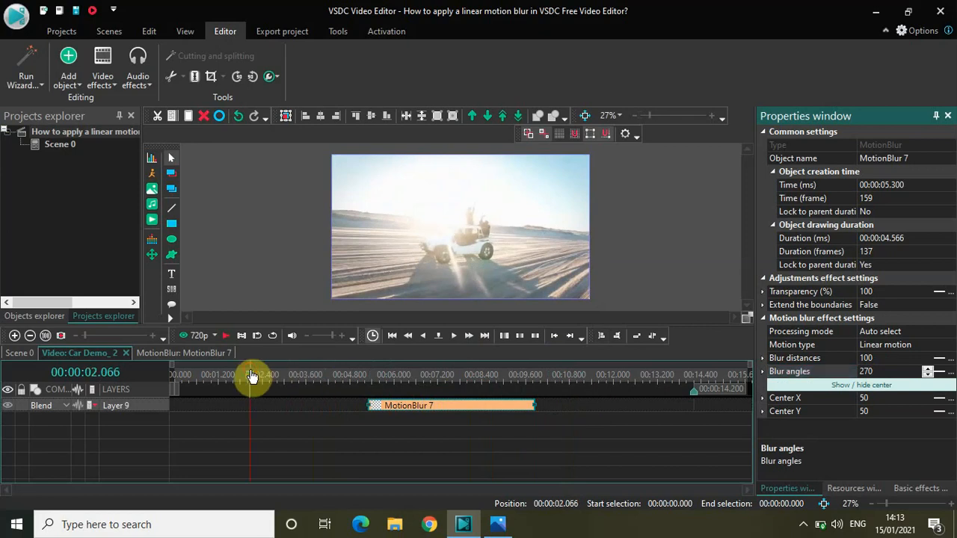
key(space)
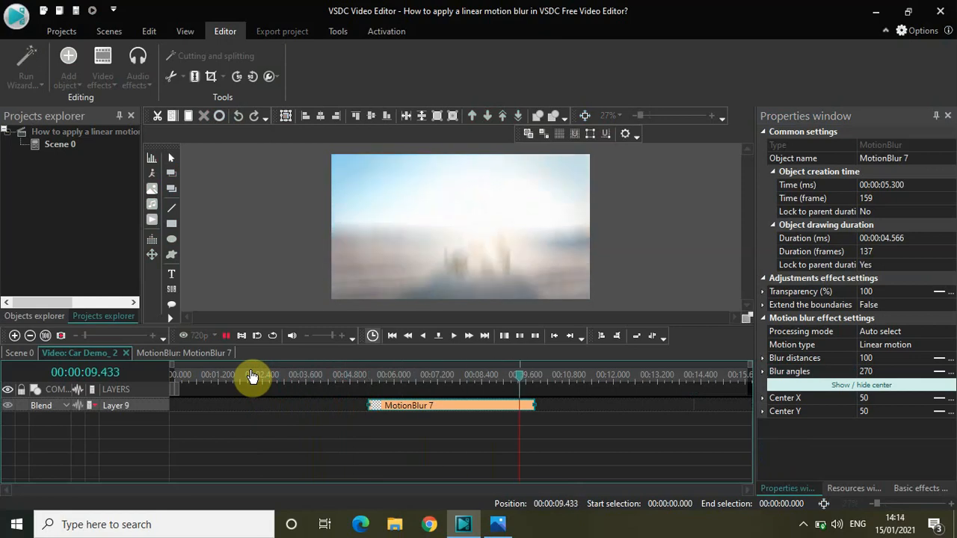
key(space)
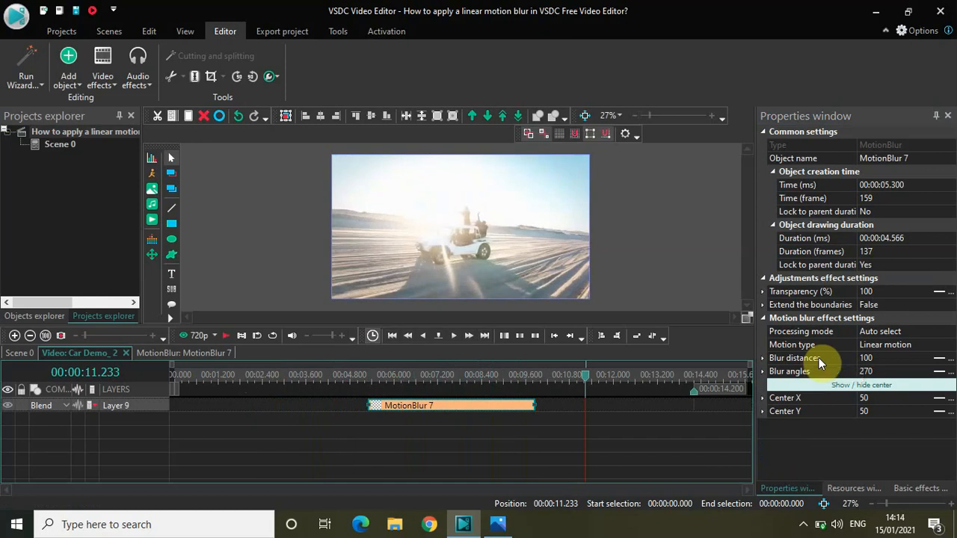
- Try a motion blur distance of 1024 and return it to 100
click(885, 361)
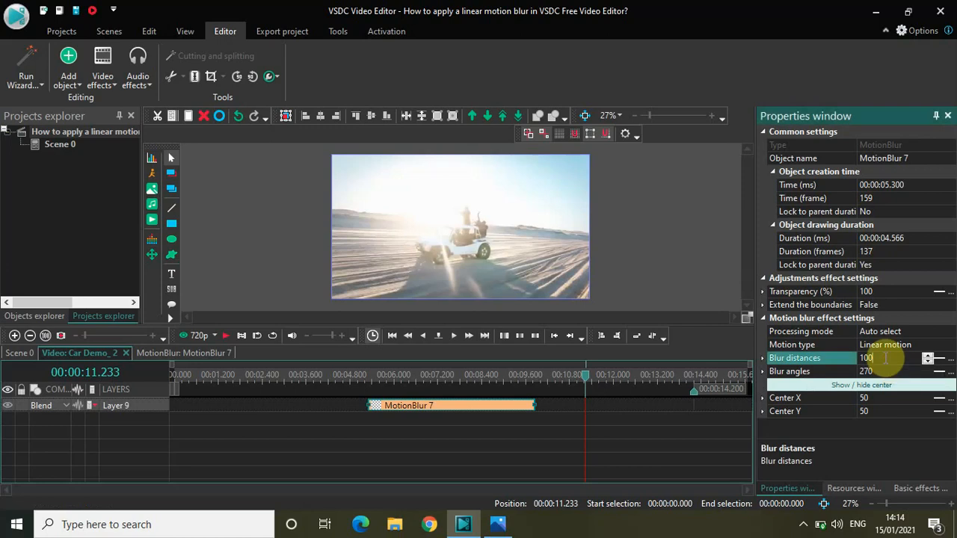
text(24)
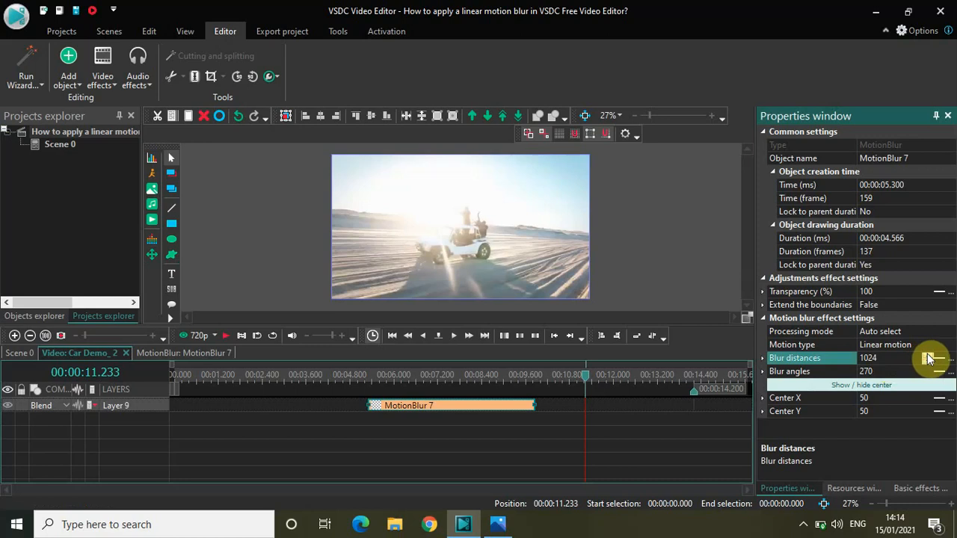
click(882, 360)
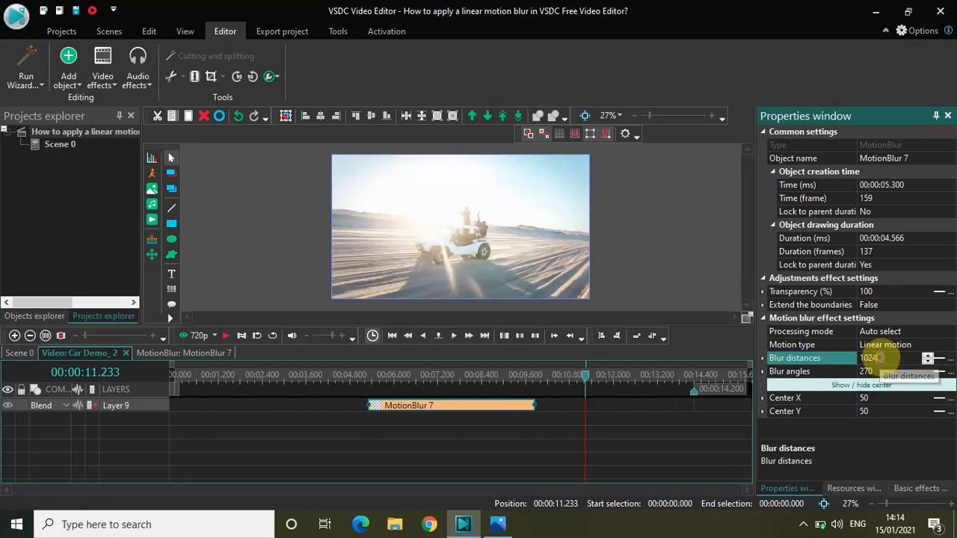
key(BackSpace)
text(0)
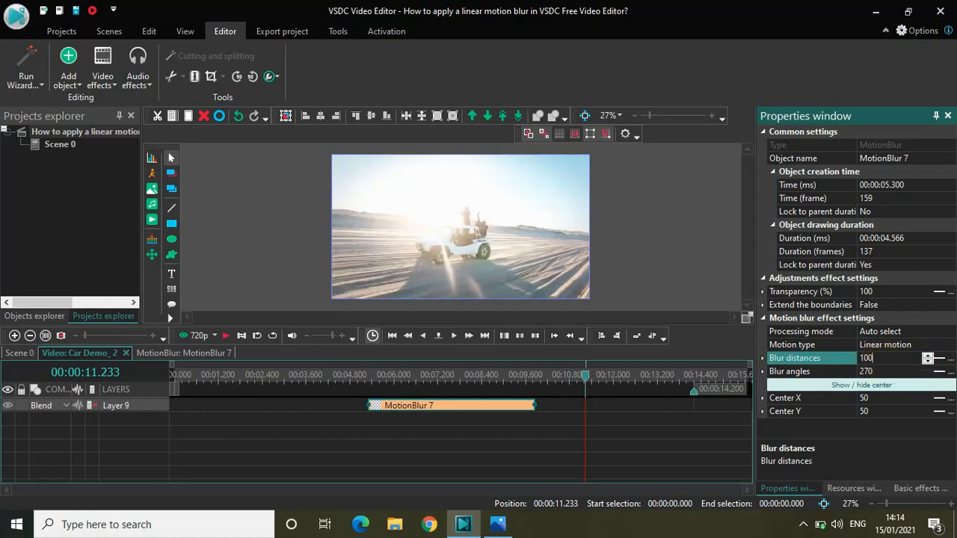
- Make the blur distance change linearly from 0 to 100 and extend the effect to start at 00:00:02.833 and last 00:00:09.800
click(940, 362)
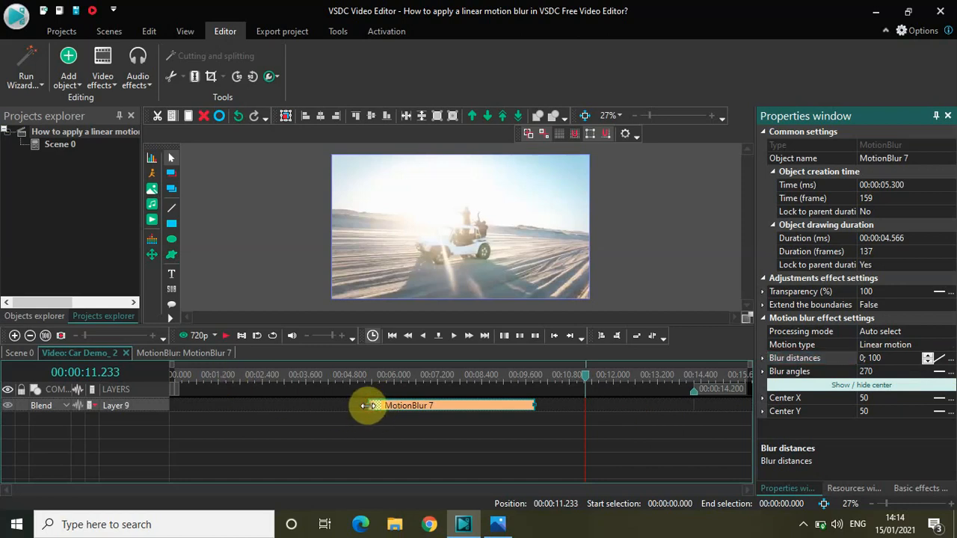
drag(367, 407, 277, 406)
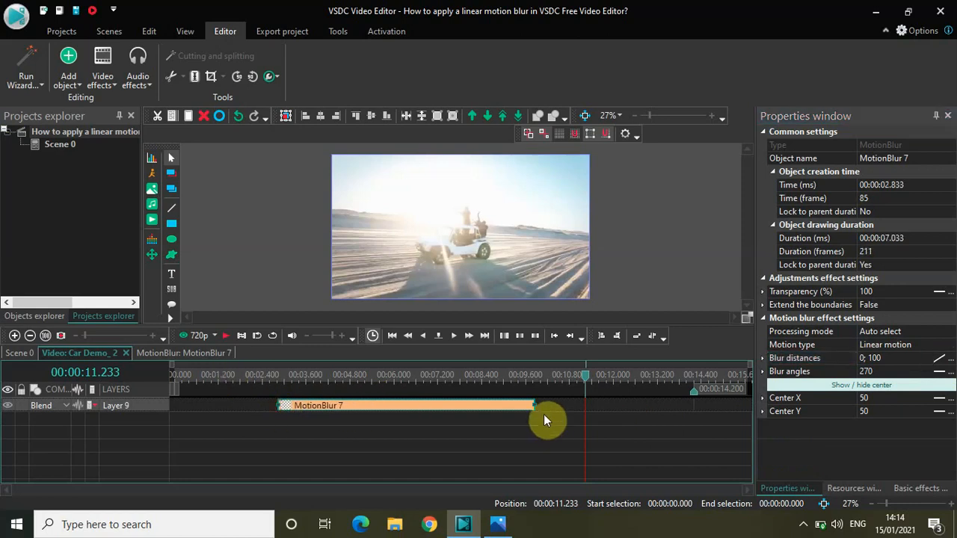
drag(532, 404, 633, 404)
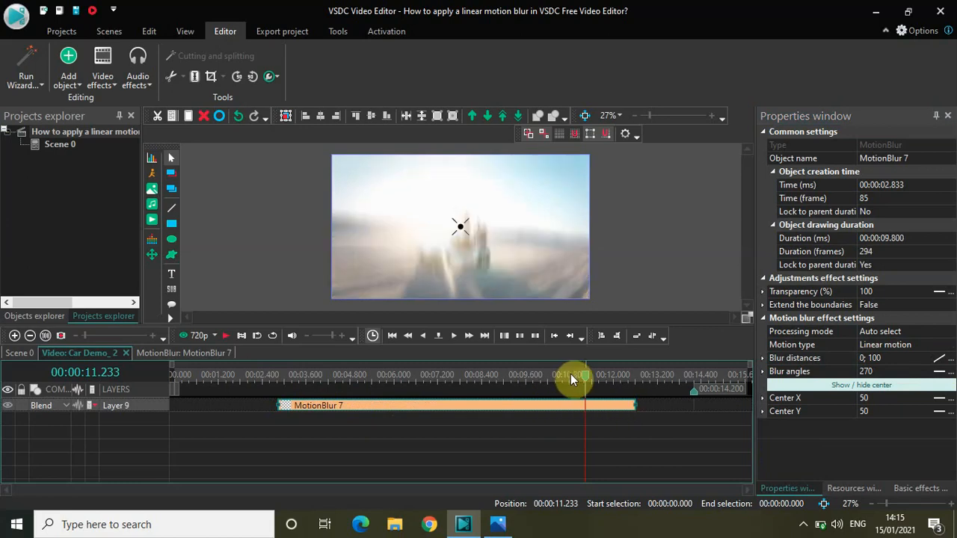
- Play the clip from the beginning to preview the blur with the linear distance change
drag(583, 381, 160, 377)
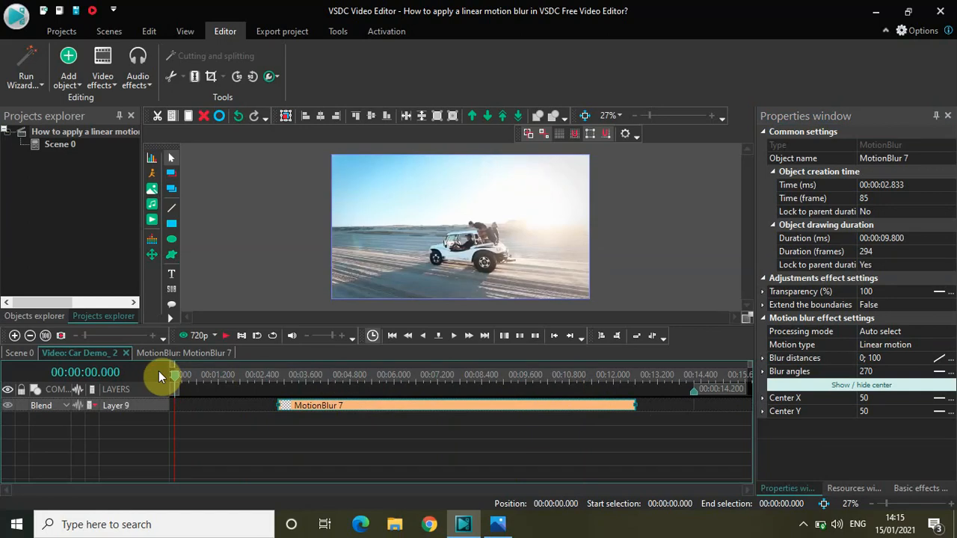
key(space)
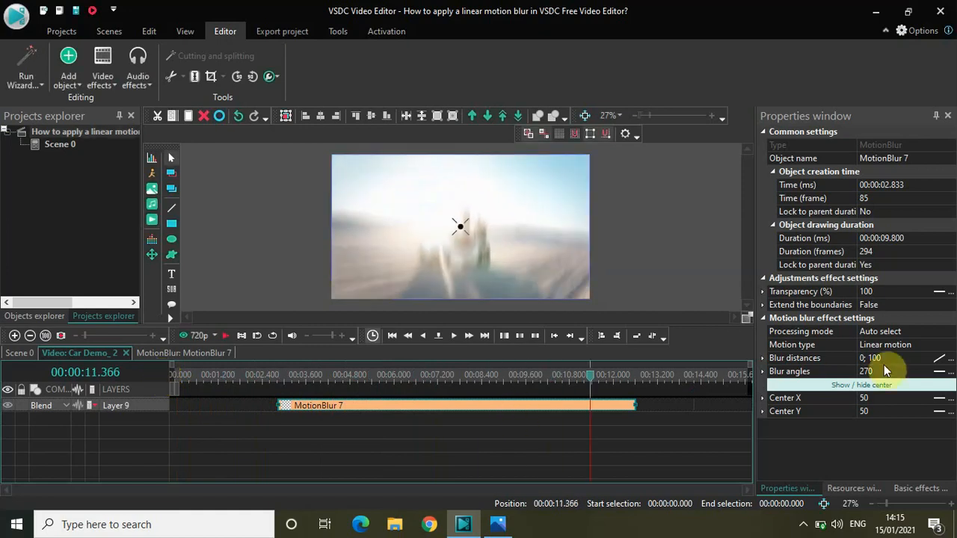
click(942, 363)
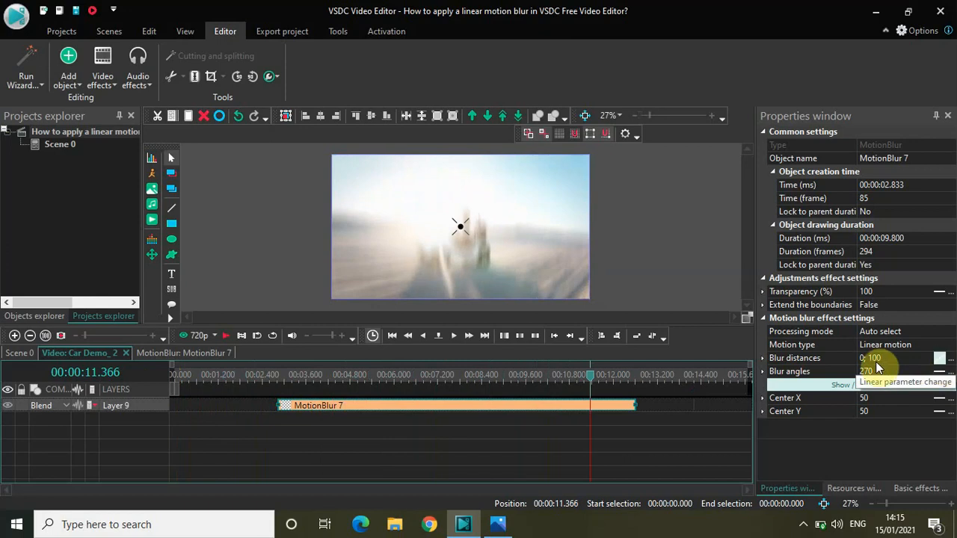